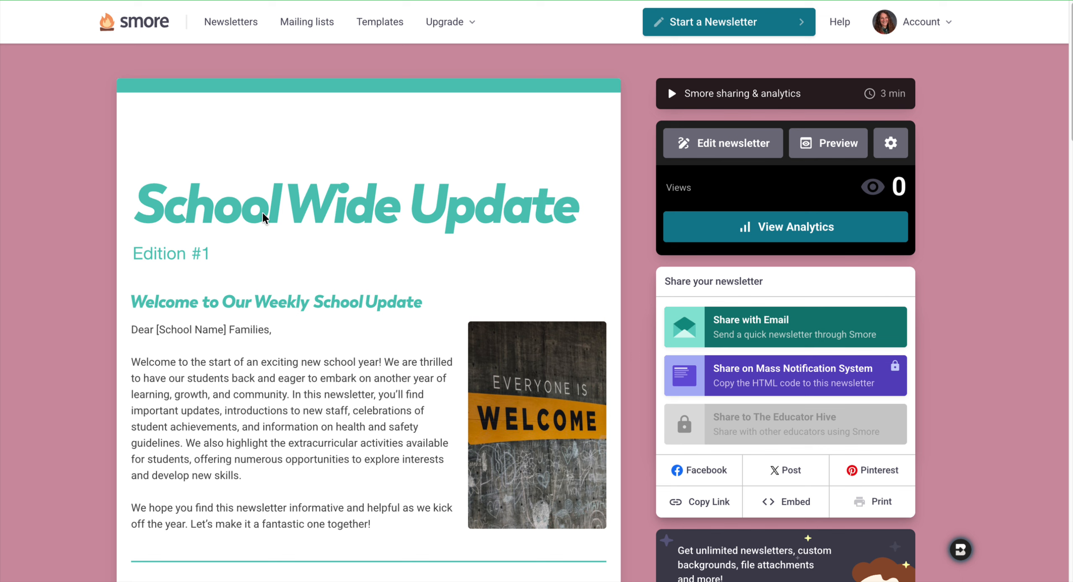
- Enable high contrast mode in the published newsletter's accessibility options, trying the Medium font size before setting it to Large
{"action": "left_click", "coordinate": [322, 206]}
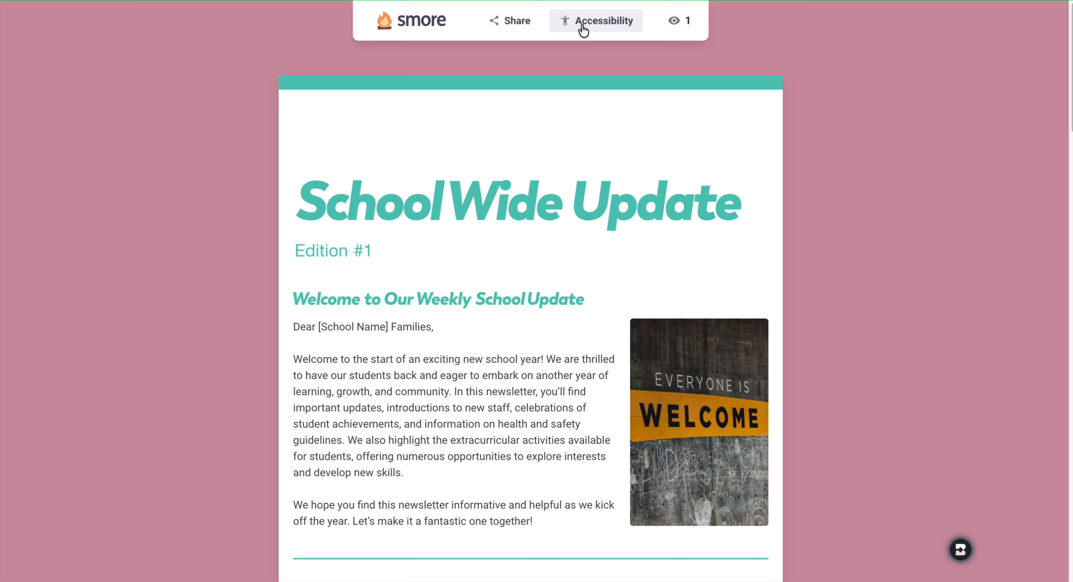
{"action": "left_click", "coordinate": [581, 32]}
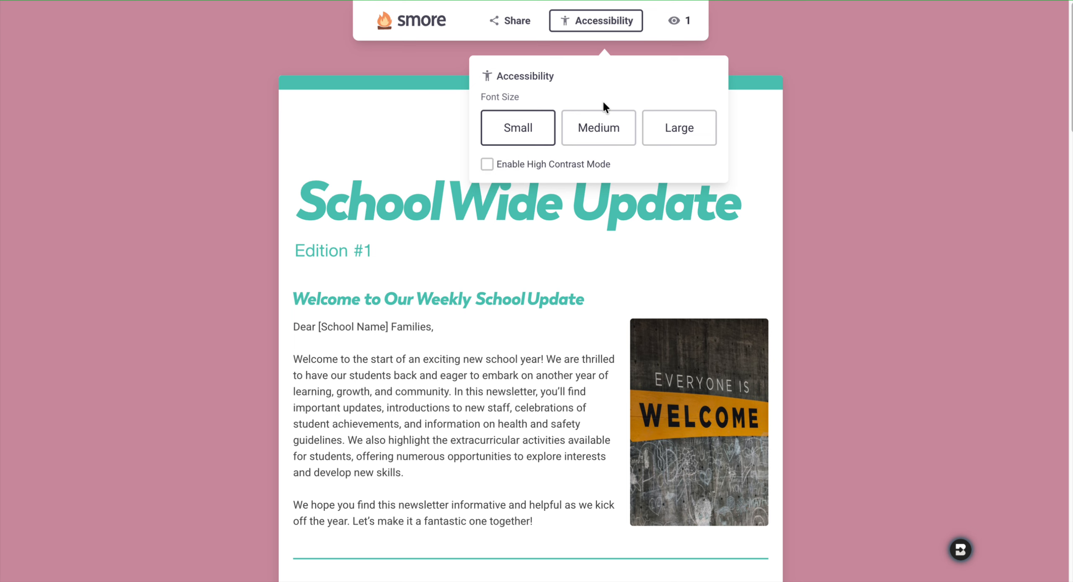
{"action": "left_click", "coordinate": [487, 164]}
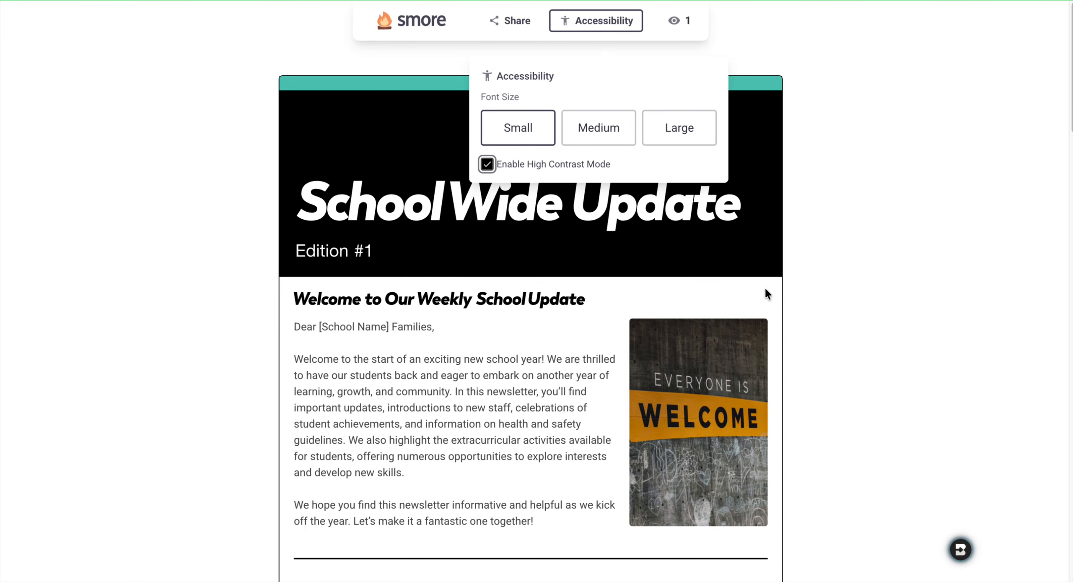
{"action": "left_click", "coordinate": [606, 130]}
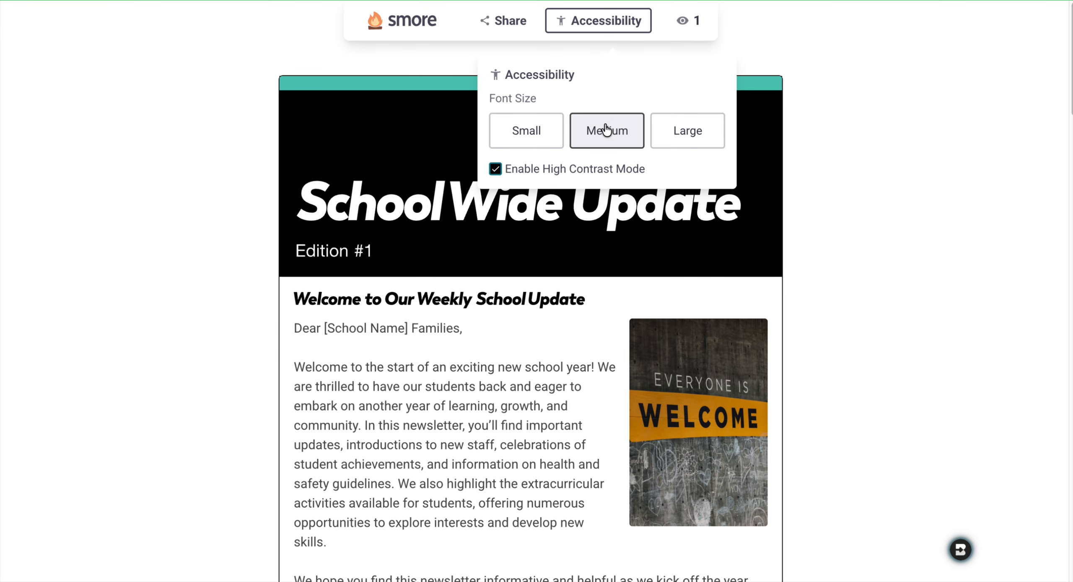
{"action": "left_click", "coordinate": [692, 130]}
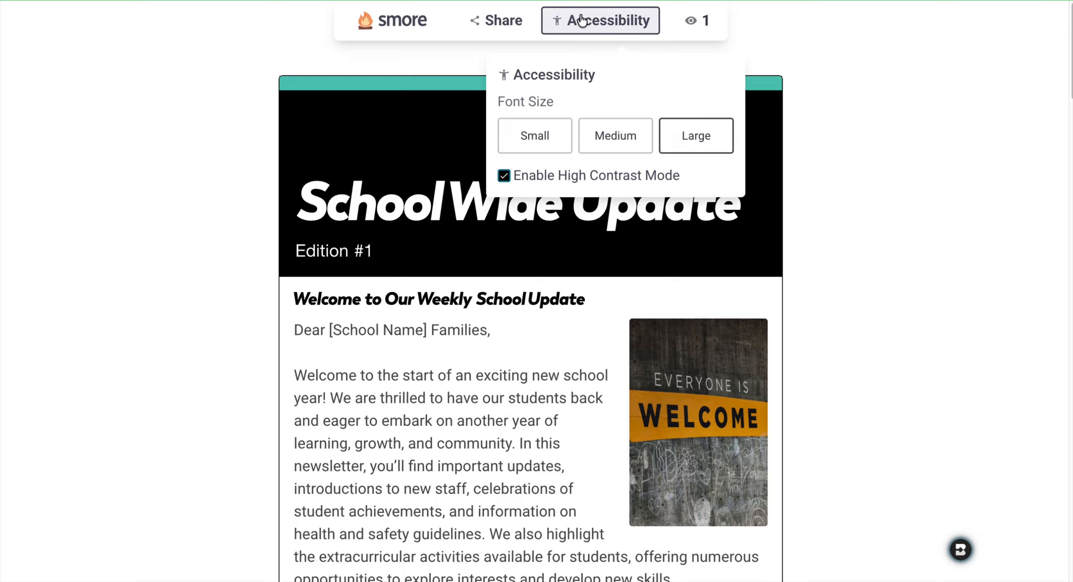
{"action": "left_click", "coordinate": [417, 151]}
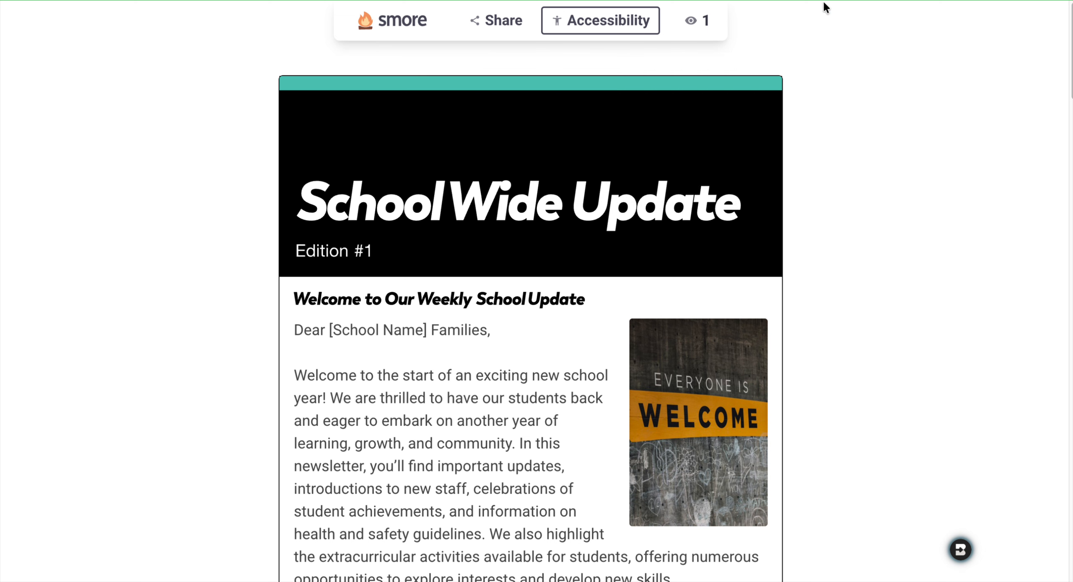
- Return to the newsletter's management page, open it for editing, and check its title and subtitle block without changing the text
{"action": "key", "text": "ctrl+shift+Tab"}
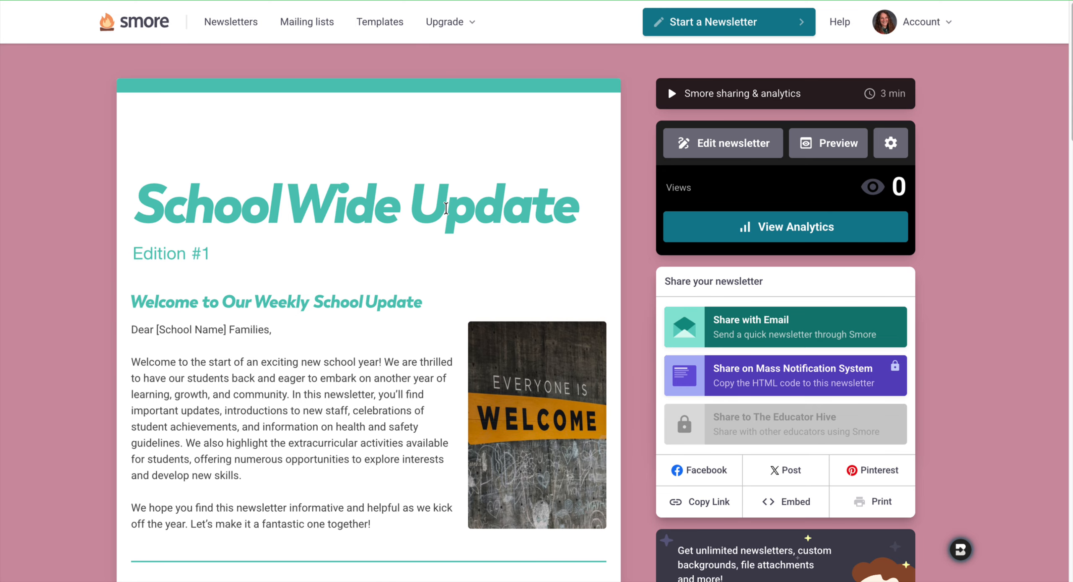
{"action": "left_click", "coordinate": [703, 154]}
{"action": "left_click", "coordinate": [234, 298]}
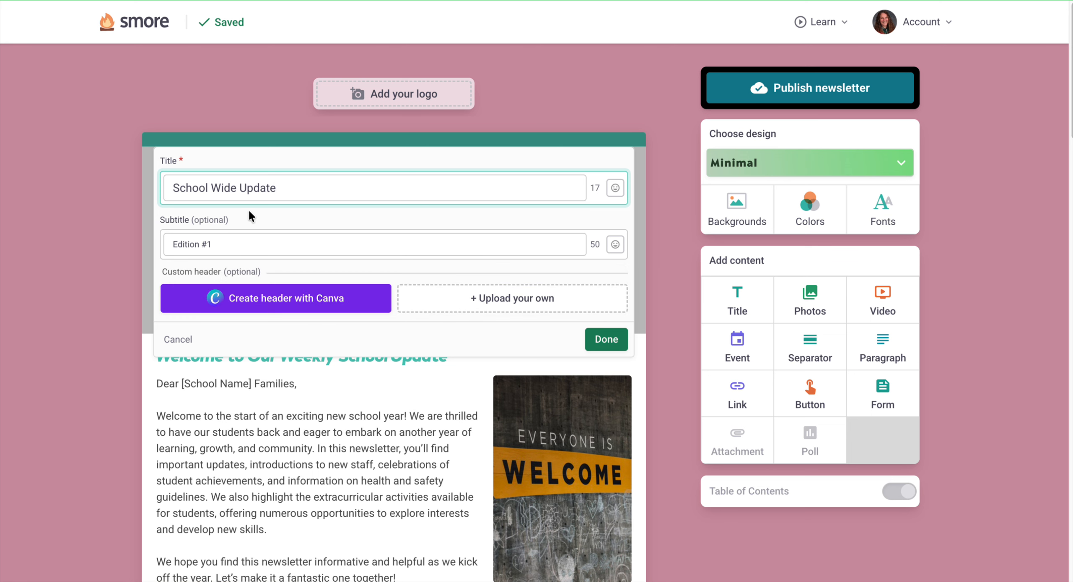
{"action": "left_click", "coordinate": [607, 339]}
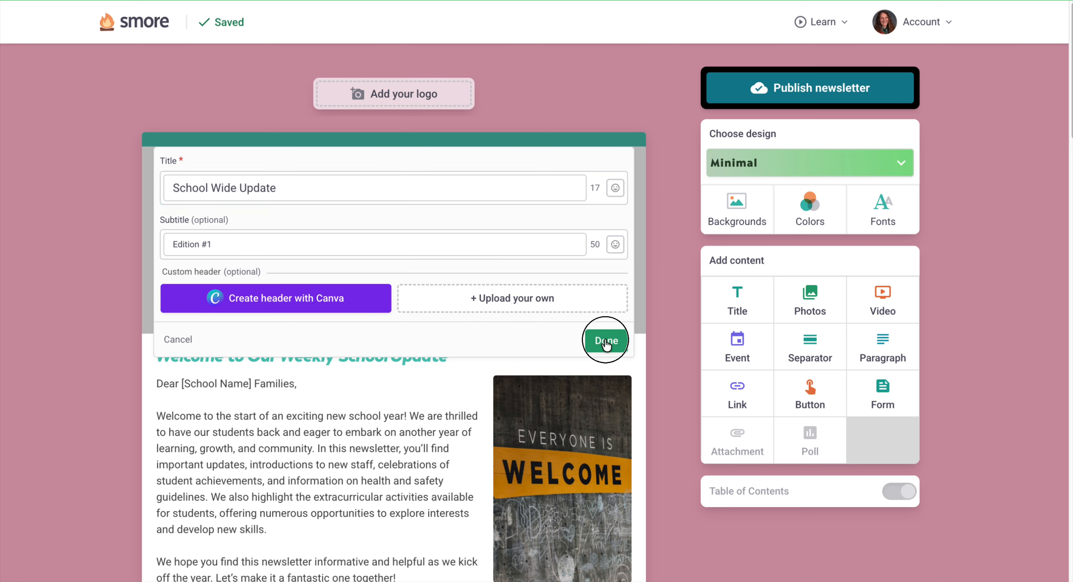
- Add the alt text "Welcome banner on a classroom chalkboard." to the welcome picture in the opening paragraph block and save it
{"action": "scroll", "coordinate": [363, 368], "scroll_direction": "down", "scroll_amount": 2}
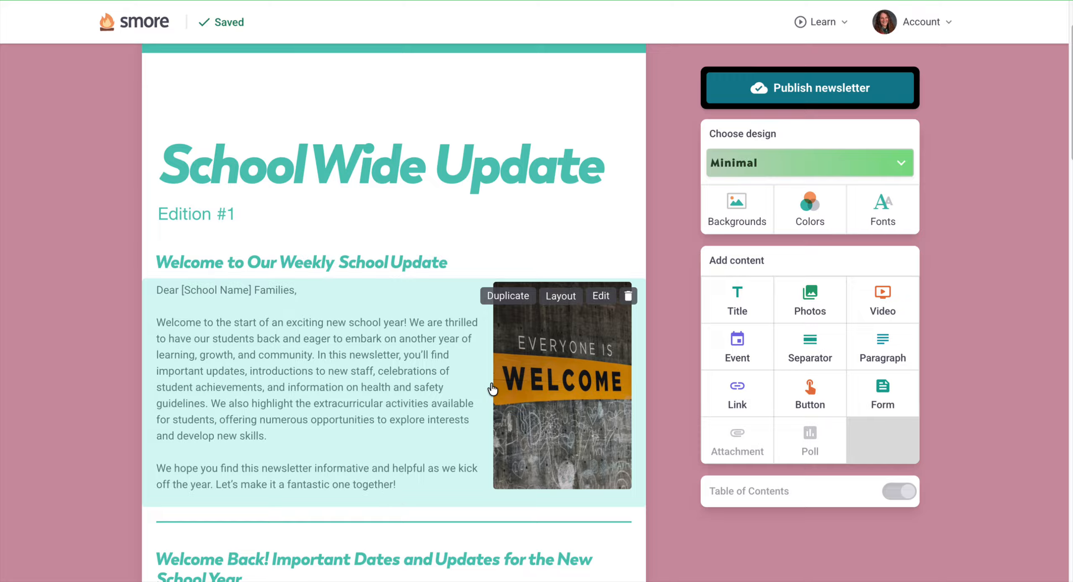
{"action": "mouse_move", "coordinate": [541, 371]}
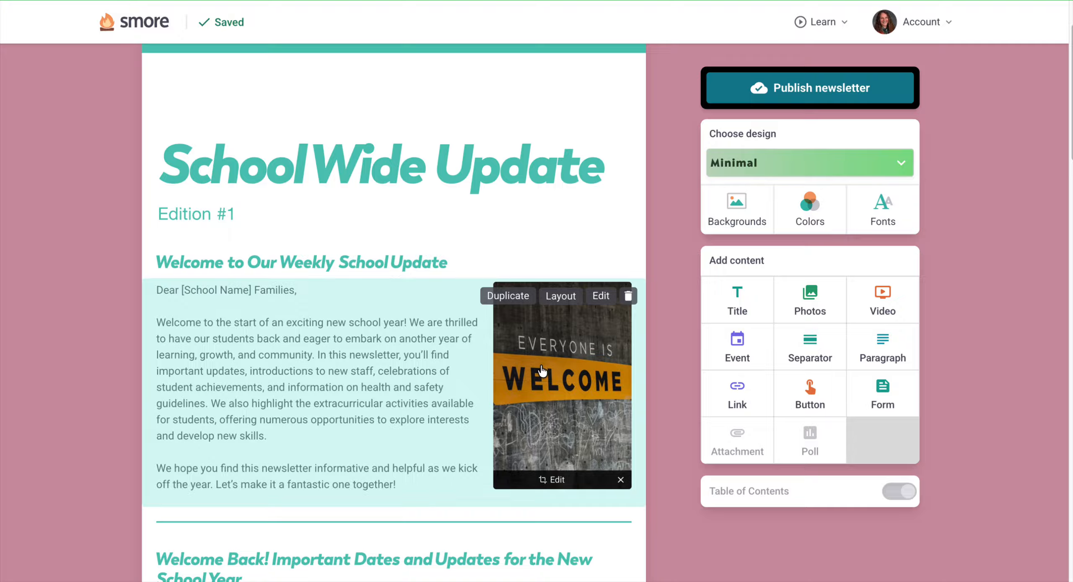
{"action": "left_click", "coordinate": [601, 296]}
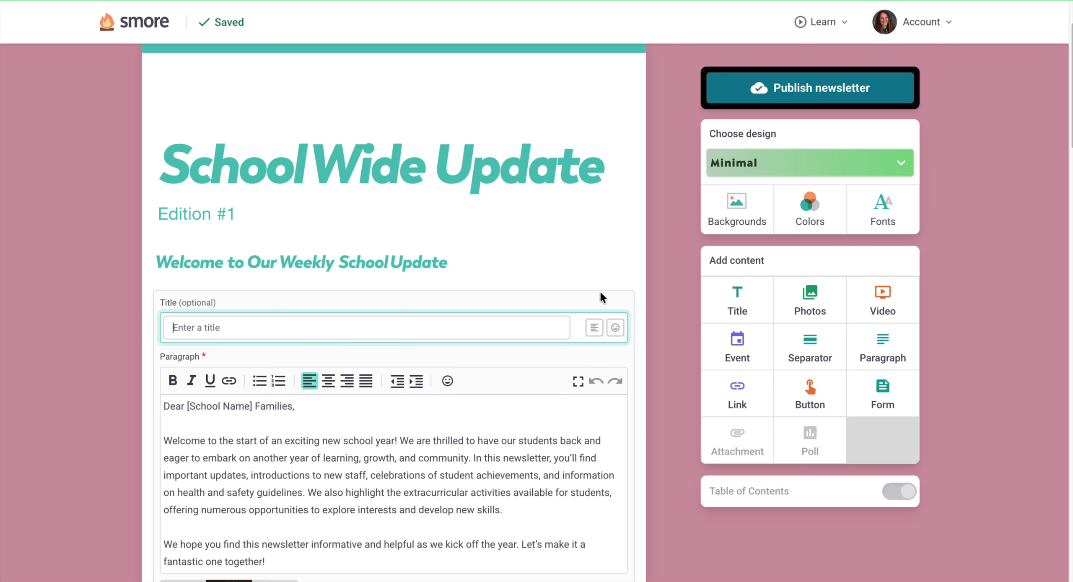
{"action": "scroll", "coordinate": [528, 314], "scroll_direction": "down", "scroll_amount": 4}
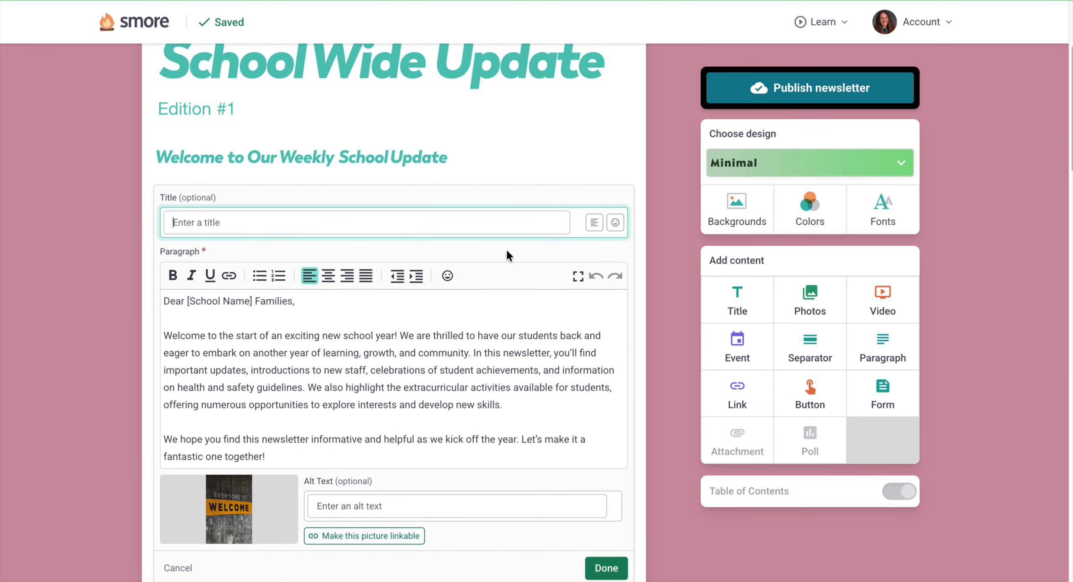
{"action": "scroll", "coordinate": [506, 249], "scroll_direction": "down", "scroll_amount": 1}
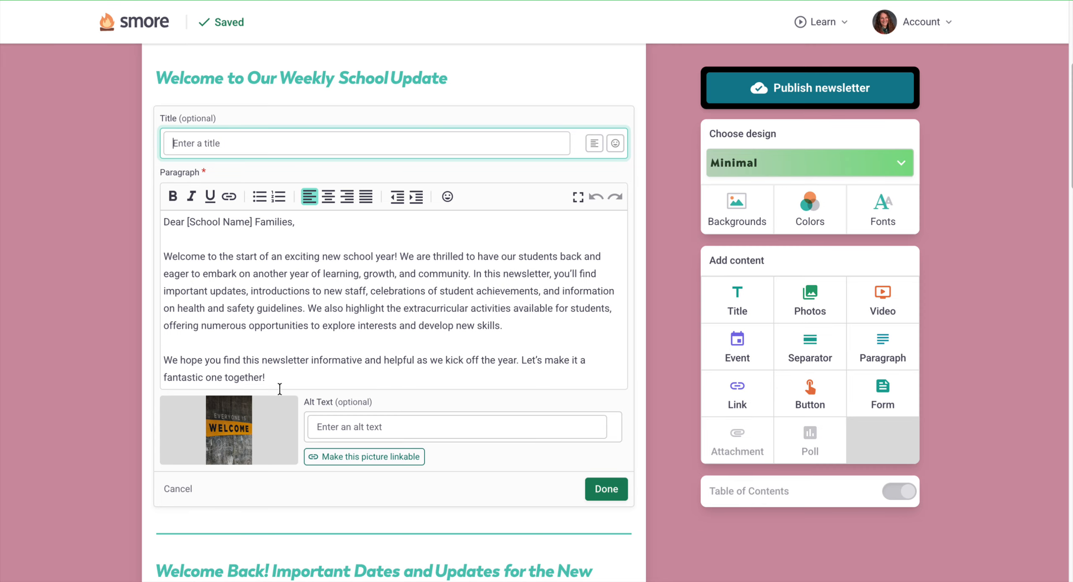
{"action": "left_click", "coordinate": [344, 432]}
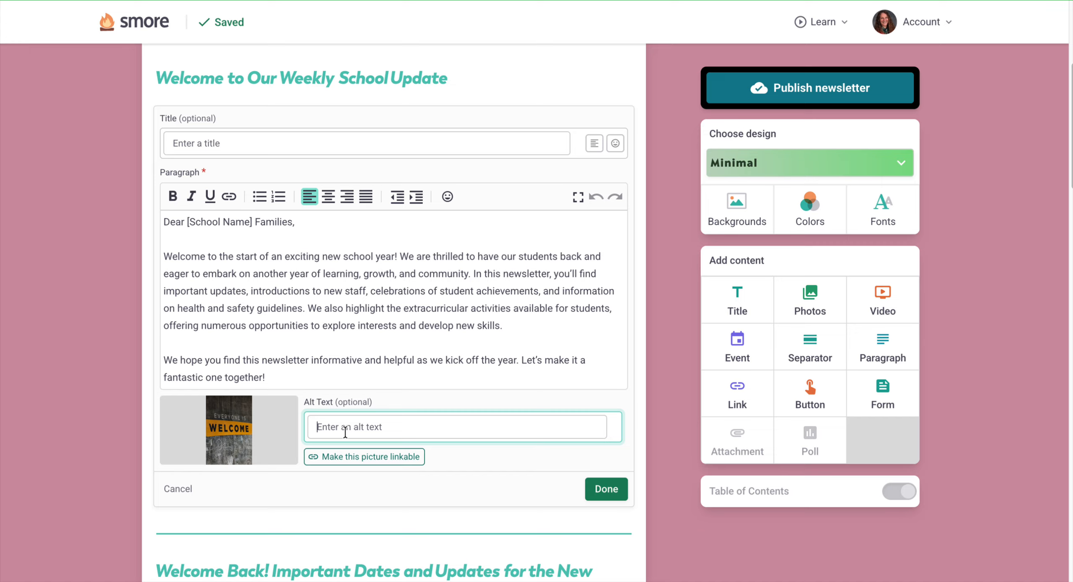
{"action": "type", "text": "Welcome banner on a clas"}
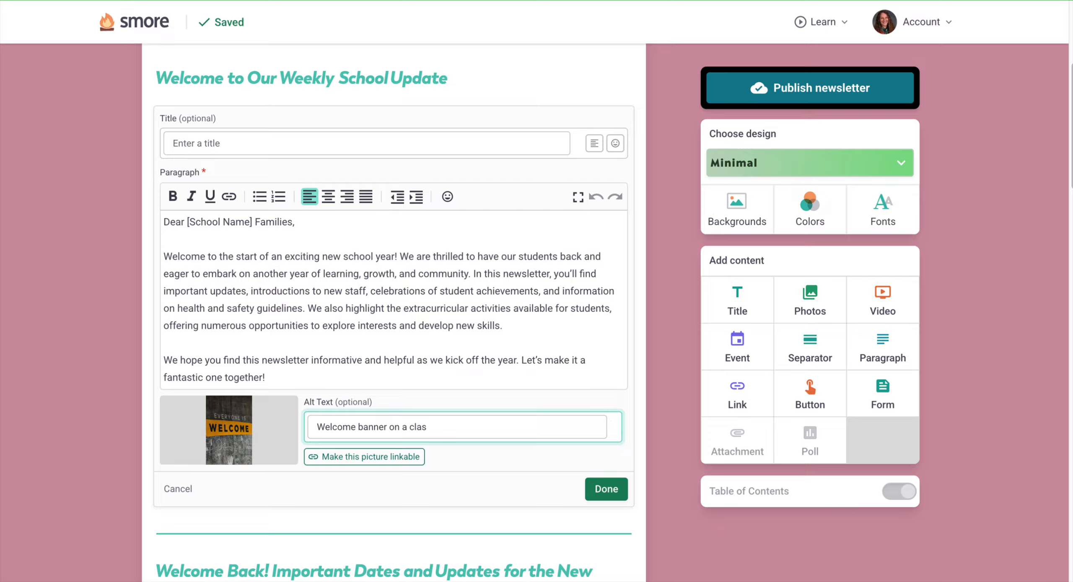
{"action": "type", "text": "sroom chalkboard."}
{"action": "left_click", "coordinate": [614, 487]}
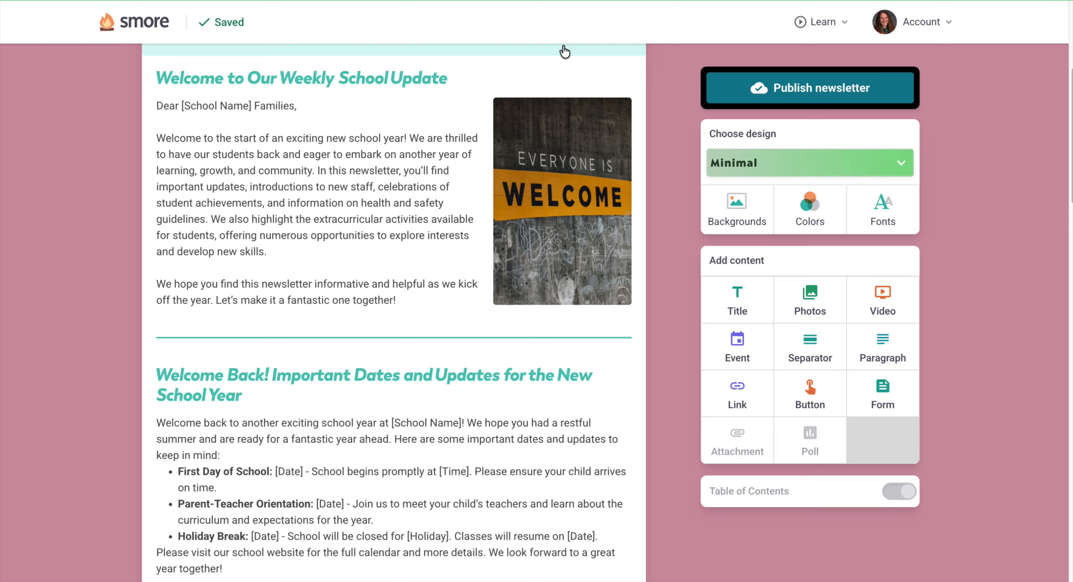
- Examine the section headings and content through the extracurricular activities, and open the Important Health and Safety Updates paragraph block for editing
{"action": "scroll", "coordinate": [305, 249], "scroll_direction": "down", "scroll_amount": 5}
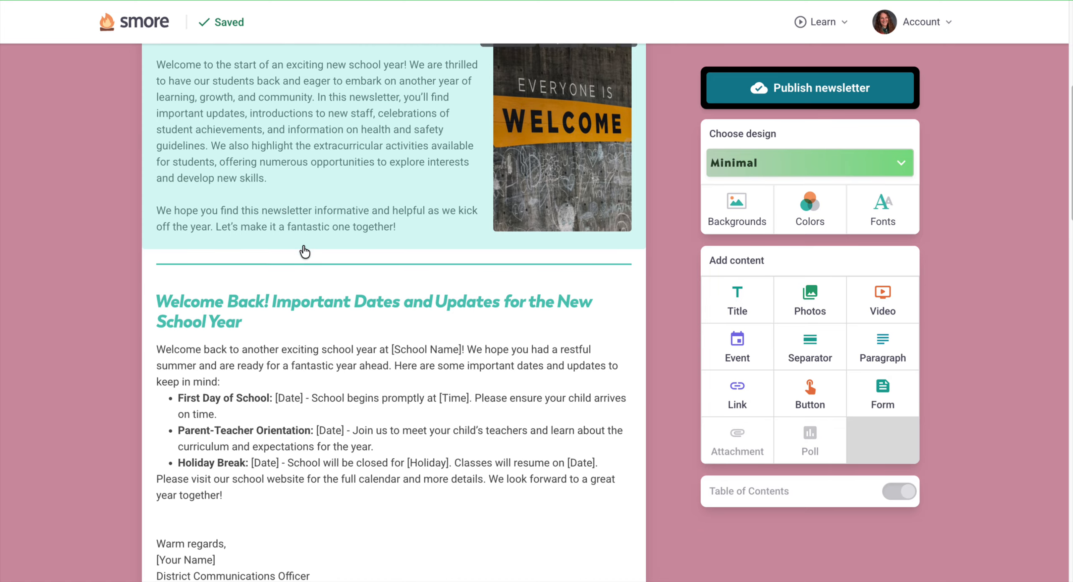
{"action": "scroll", "coordinate": [305, 250], "scroll_direction": "down", "scroll_amount": 8}
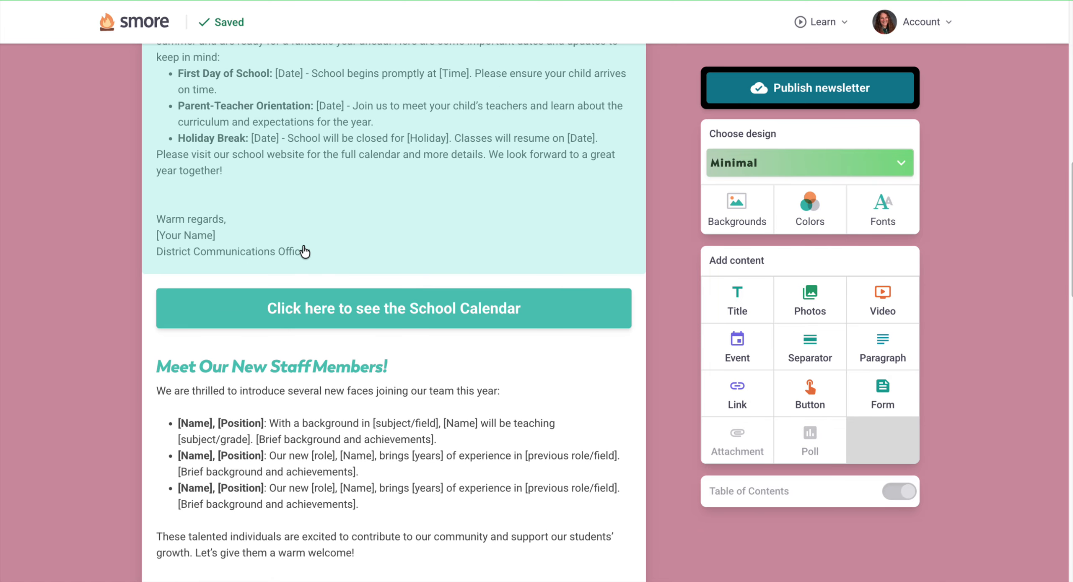
{"action": "scroll", "coordinate": [304, 250], "scroll_direction": "down", "scroll_amount": 13}
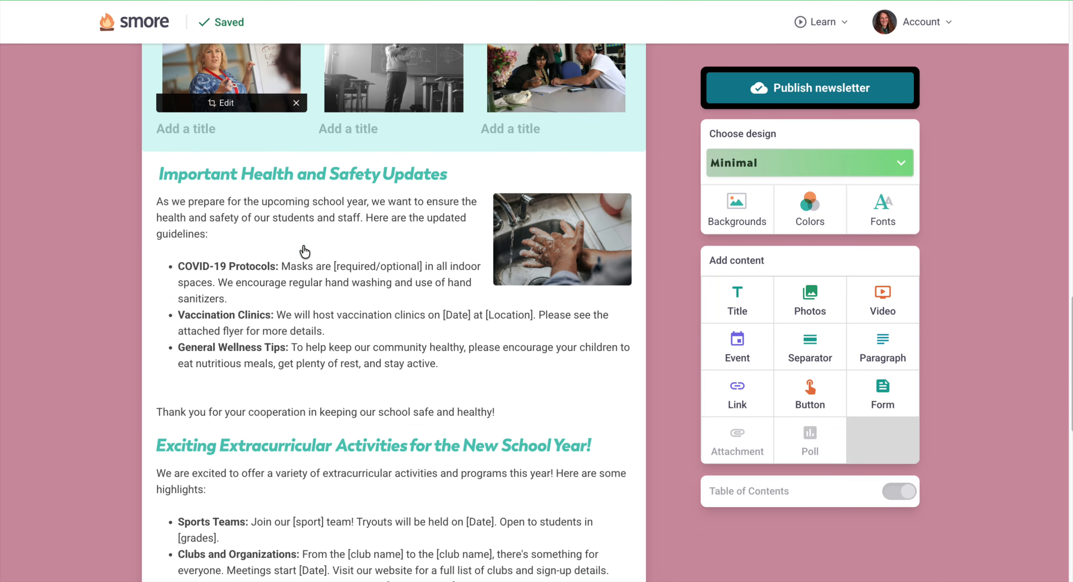
{"action": "scroll", "coordinate": [305, 252], "scroll_direction": "down", "scroll_amount": 6}
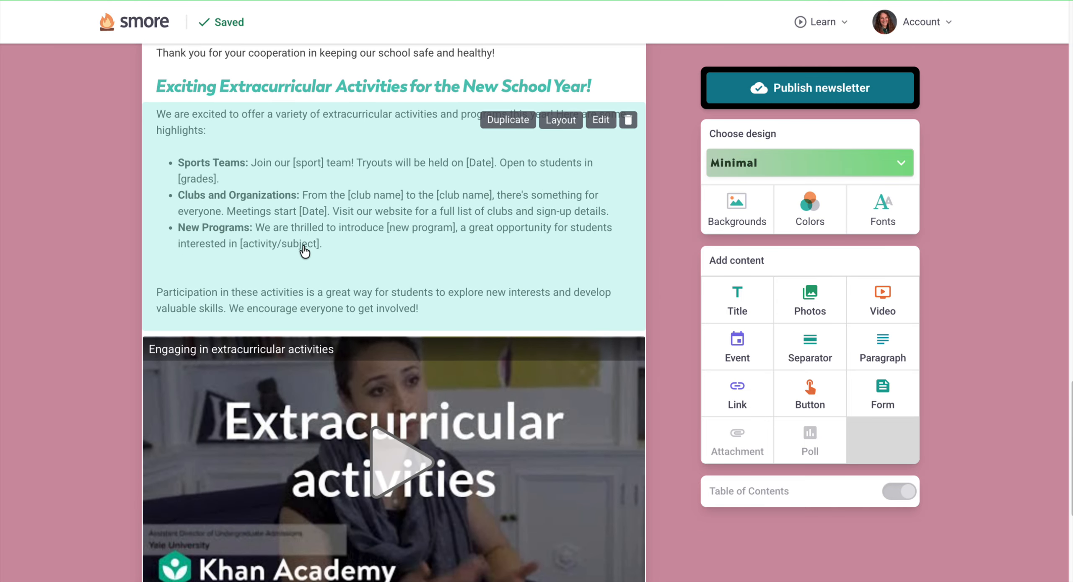
{"action": "scroll", "coordinate": [292, 268], "scroll_direction": "up", "scroll_amount": 1}
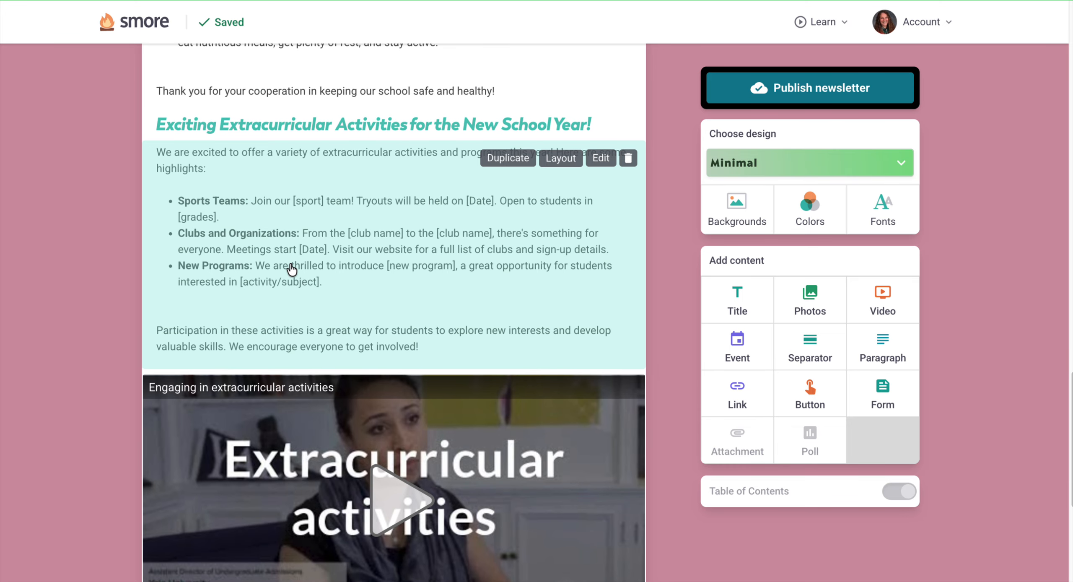
{"action": "scroll", "coordinate": [292, 268], "scroll_direction": "up", "scroll_amount": 2}
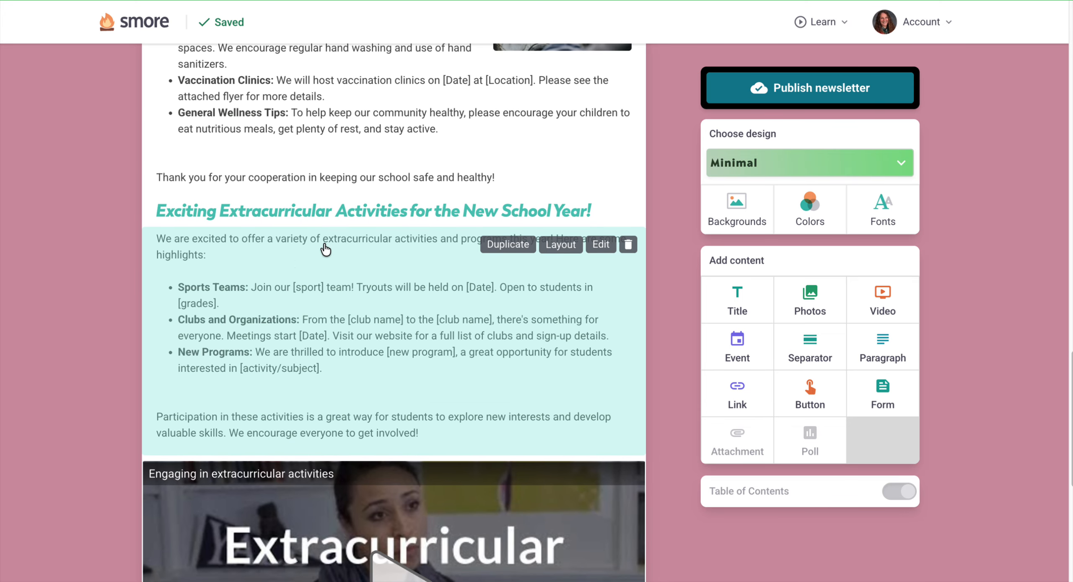
{"action": "mouse_move", "coordinate": [404, 193]}
{"action": "scroll", "coordinate": [409, 167], "scroll_direction": "up", "scroll_amount": 5}
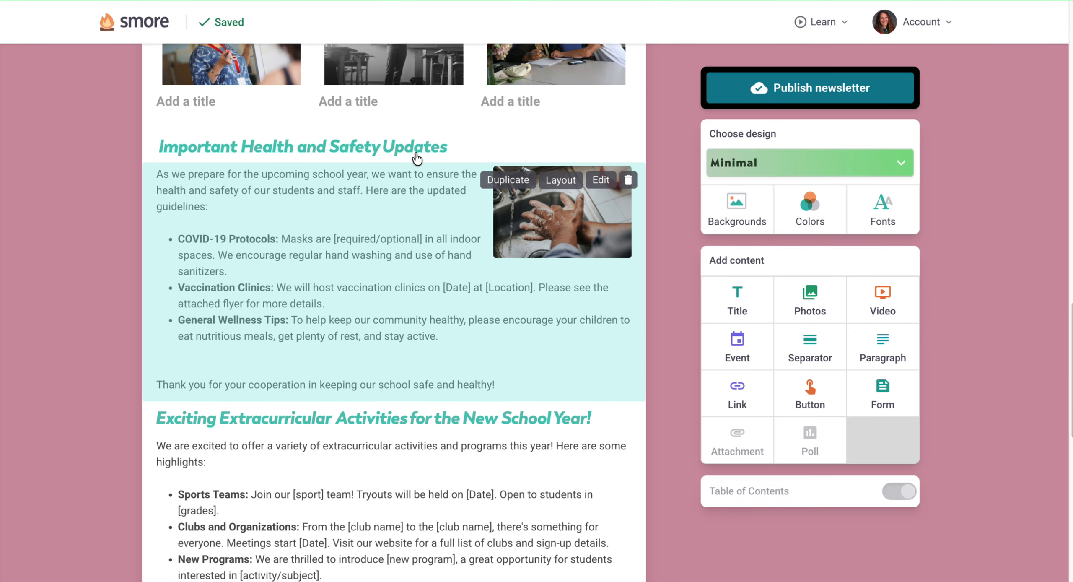
{"action": "scroll", "coordinate": [417, 158], "scroll_direction": "up", "scroll_amount": 1}
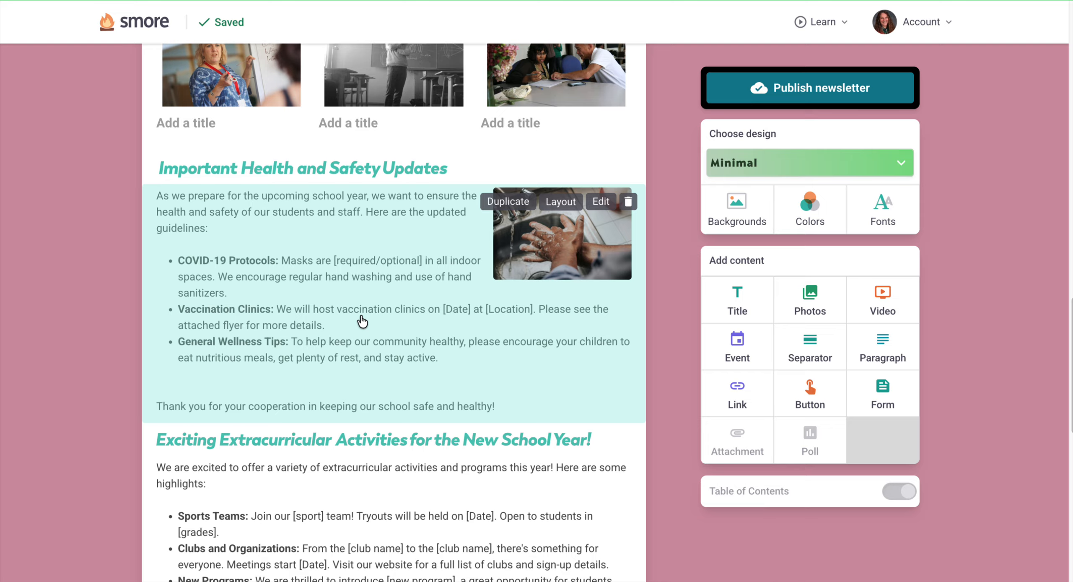
{"action": "left_click", "coordinate": [603, 201]}
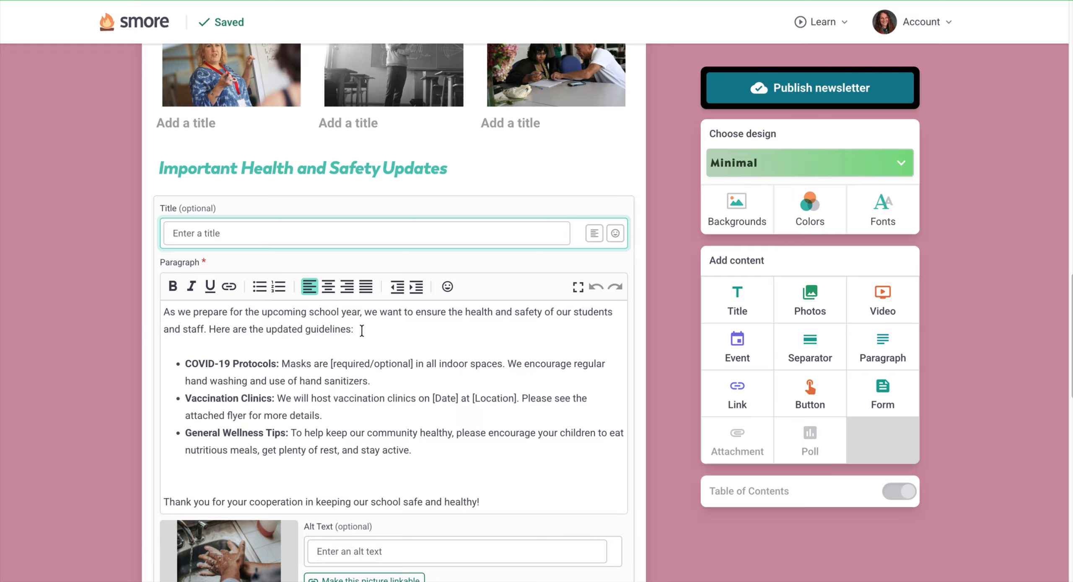
- Review the newsletter's headings, separator, calendar button and extracurricular video, and return to the School Wide Update header
{"action": "mouse_move", "coordinate": [320, 187]}
{"action": "scroll", "coordinate": [567, 212], "scroll_direction": "up", "scroll_amount": 7}
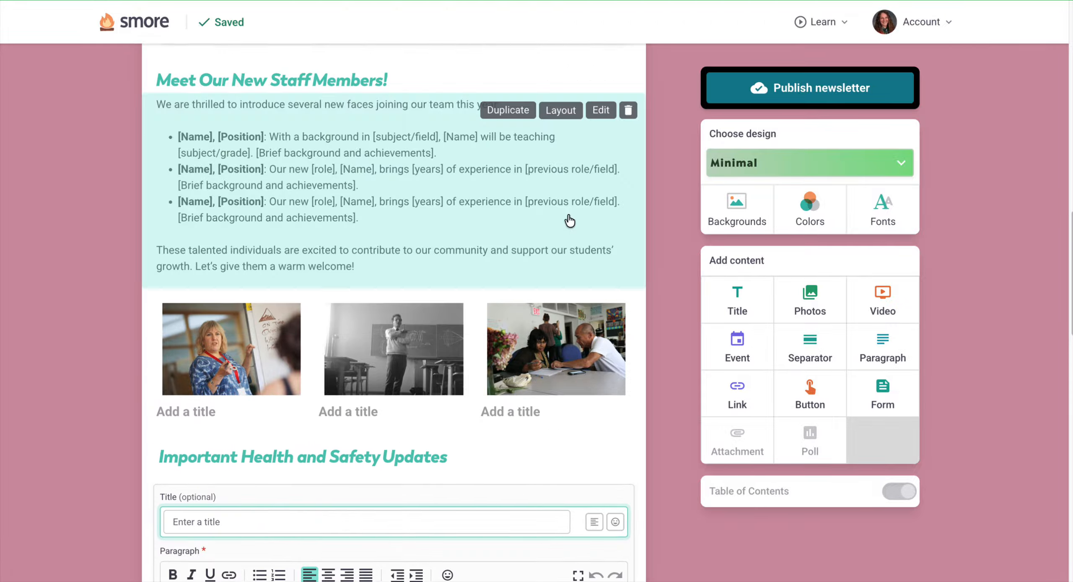
{"action": "scroll", "coordinate": [569, 220], "scroll_direction": "up", "scroll_amount": 17}
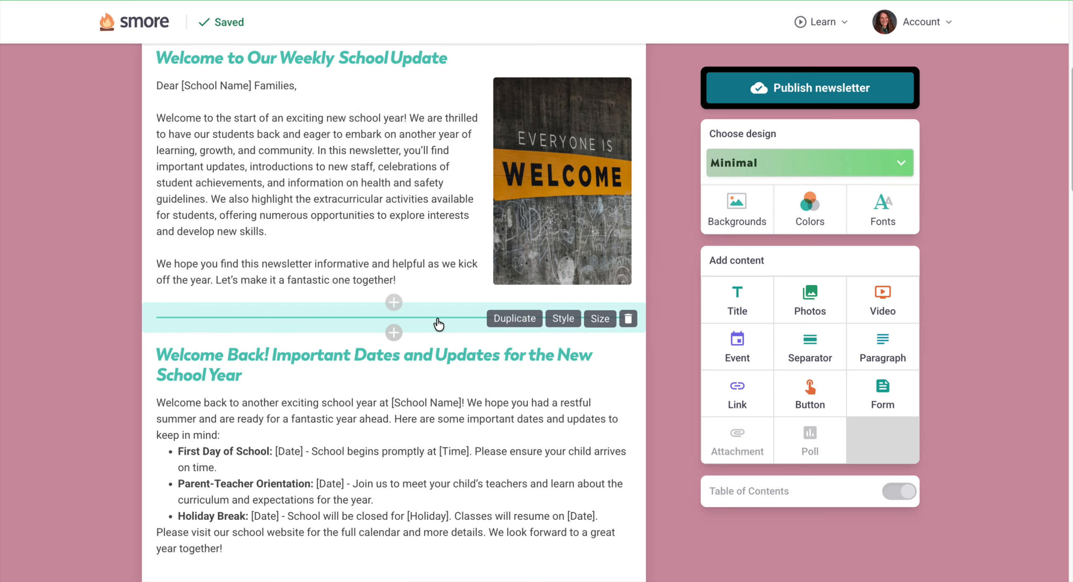
{"action": "scroll", "coordinate": [438, 321], "scroll_direction": "down", "scroll_amount": 15}
{"action": "scroll", "coordinate": [439, 323], "scroll_direction": "down", "scroll_amount": 18}
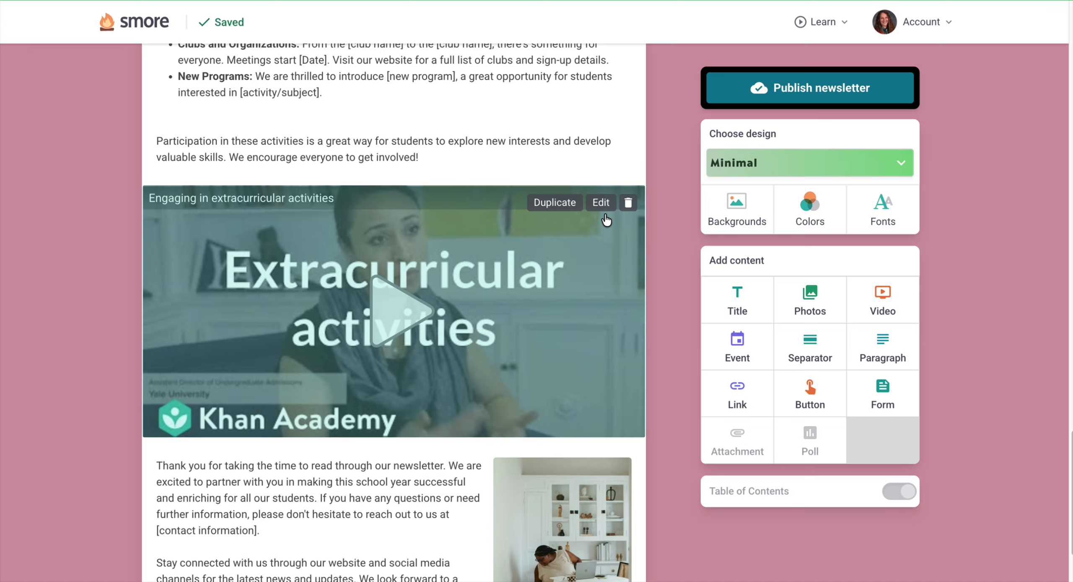
{"action": "scroll", "coordinate": [557, 160], "scroll_direction": "up", "scroll_amount": 20}
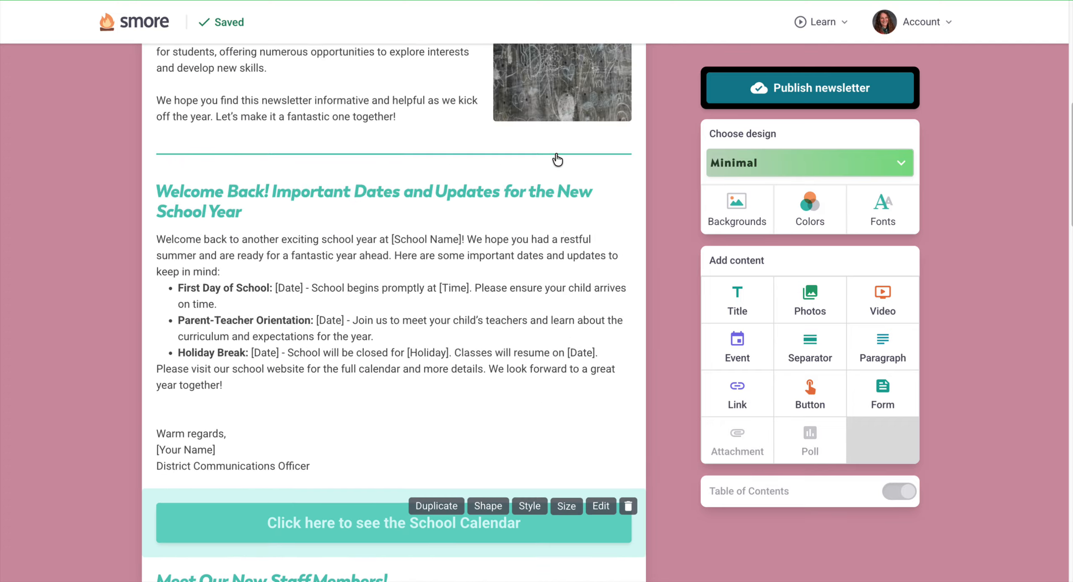
{"action": "scroll", "coordinate": [557, 159], "scroll_direction": "down", "scroll_amount": 1}
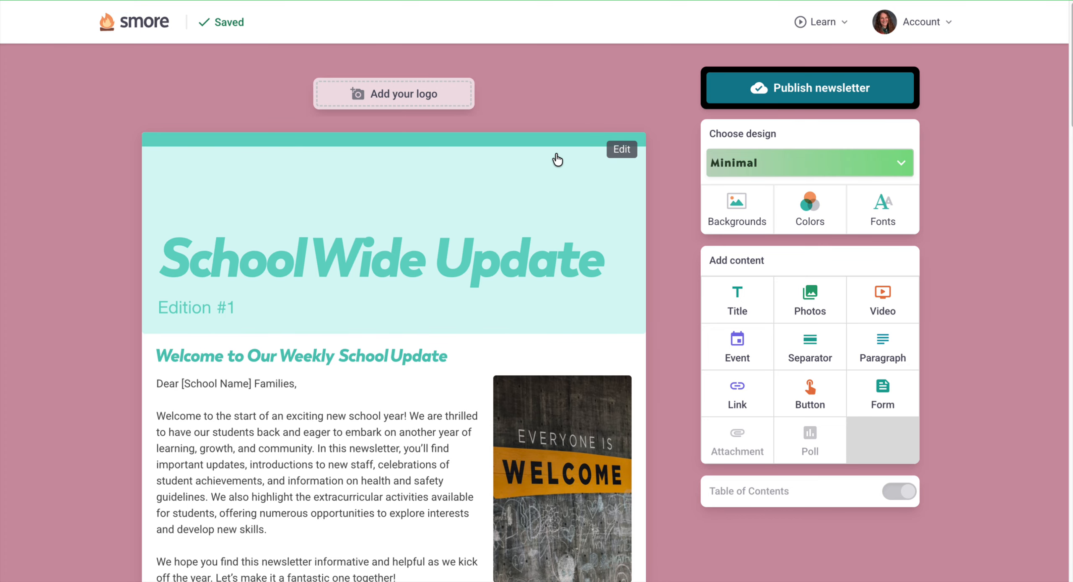
{"action": "left_click", "coordinate": [622, 149]}
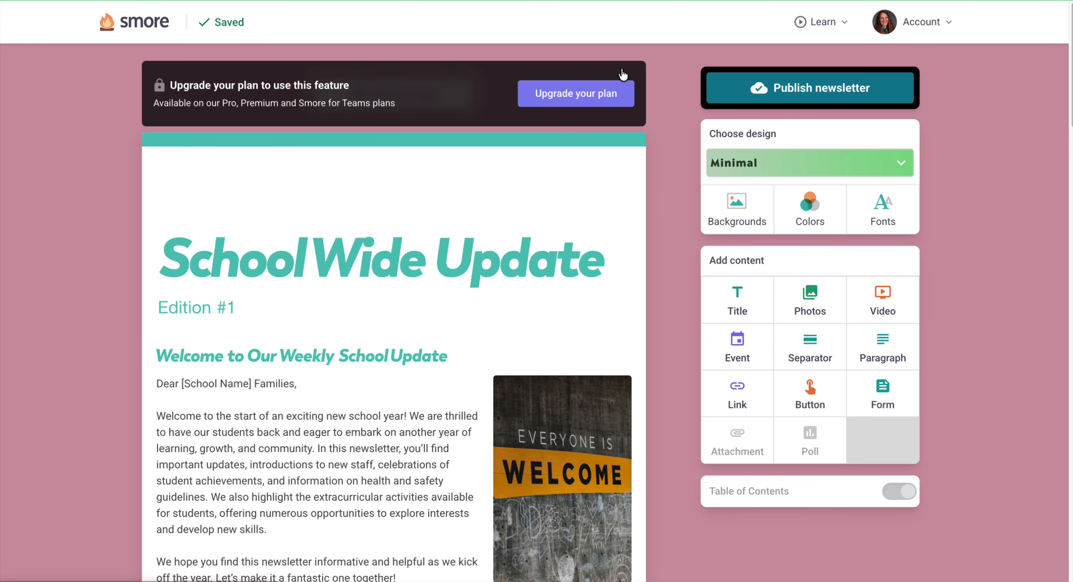